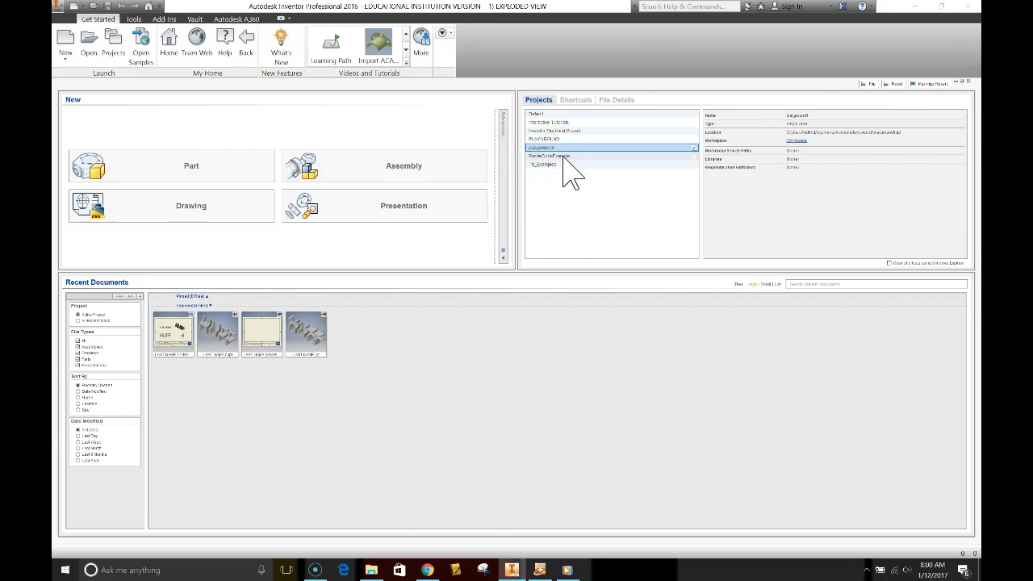
# Activate the PuzzleCubeExample project and create a new presentation file from the Standard.ipn template
pyautogui.doubleClick(563, 156)
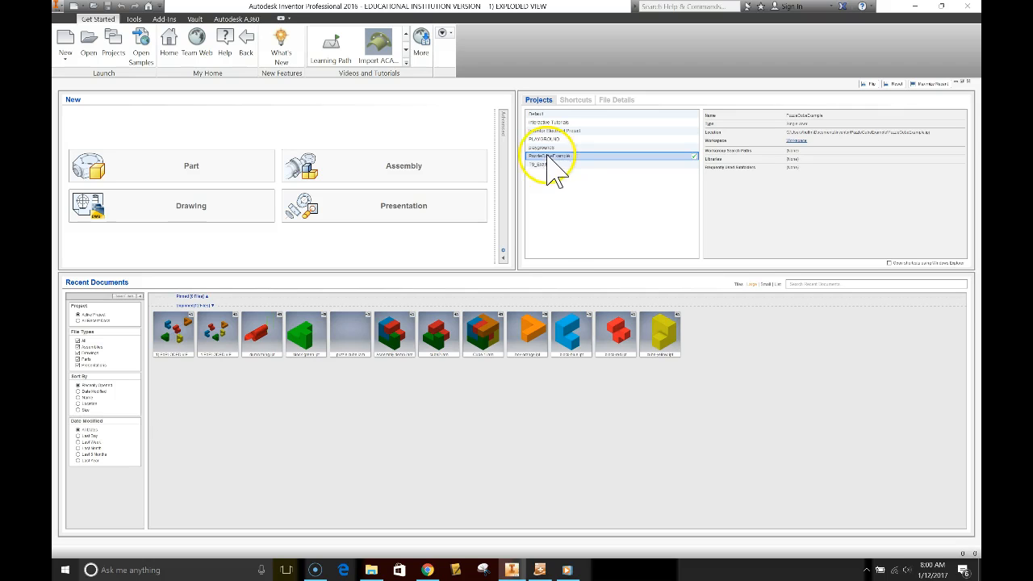
pyautogui.click(66, 40)
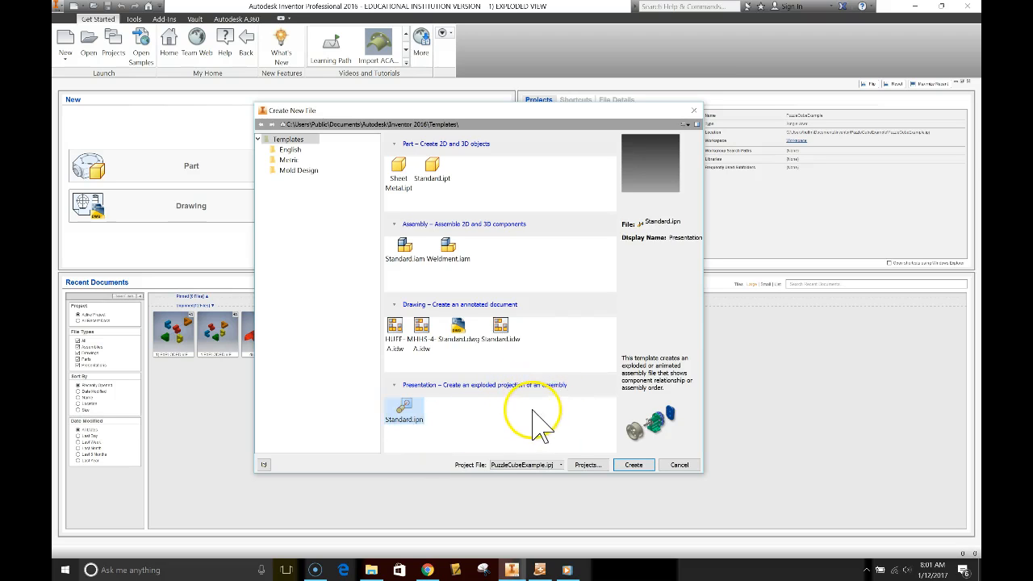
pyautogui.click(406, 428)
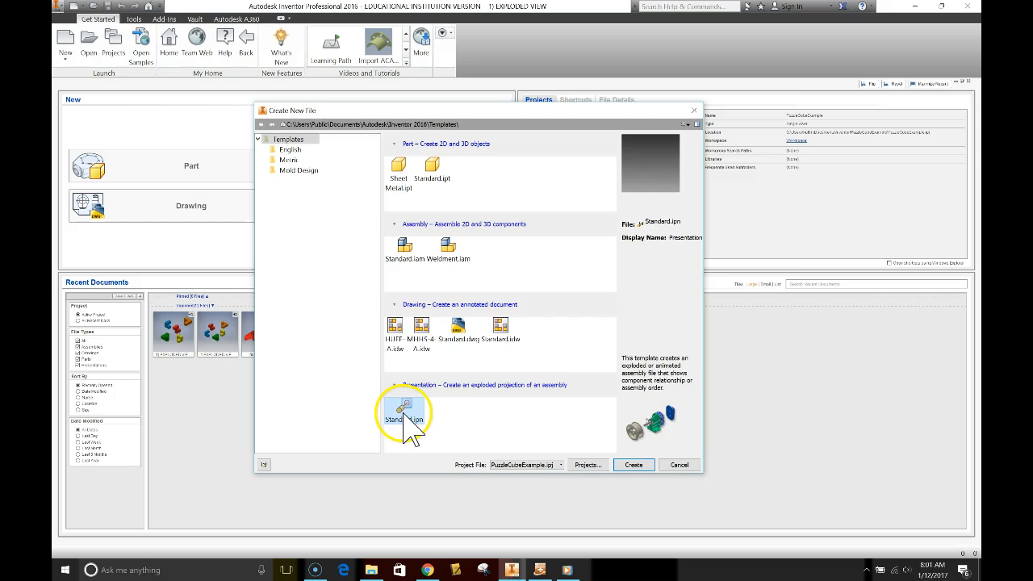
pyautogui.doubleClick(406, 422)
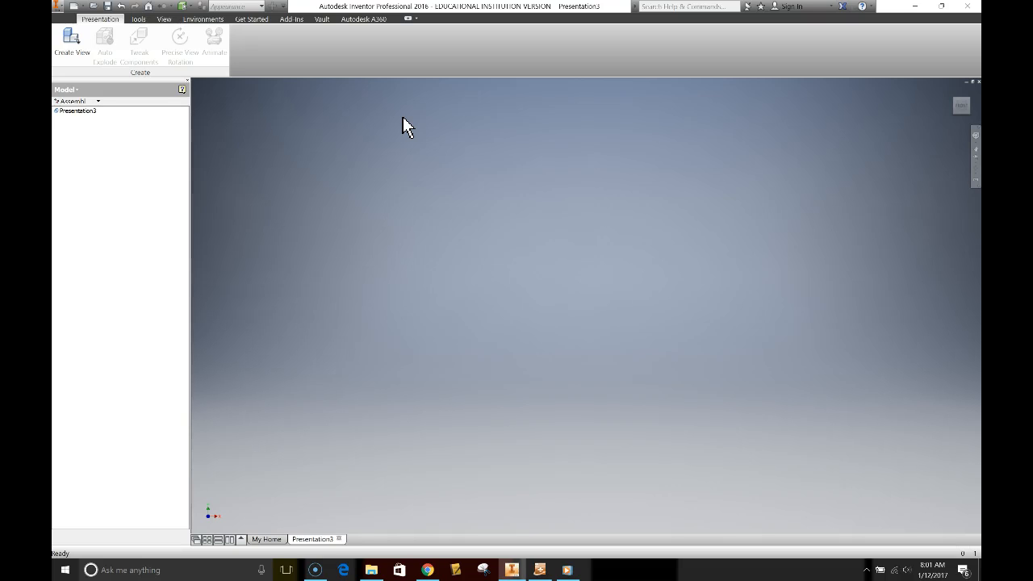
# Create a presentation view of the Cube 1 assembly without automatic explosion
pyautogui.click(77, 40)
pyautogui.moveTo(242, 94); pyautogui.dragTo(382, 127)
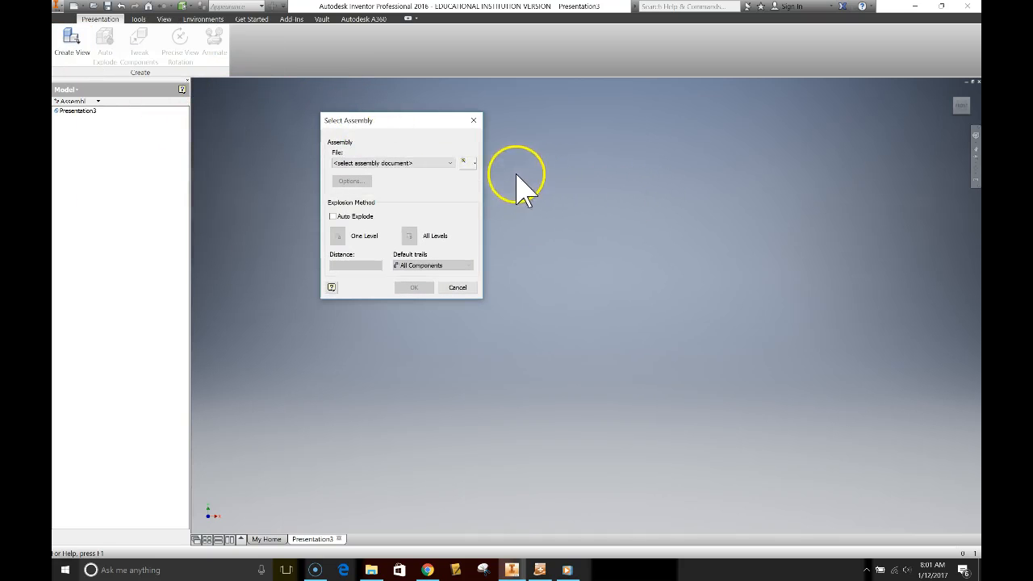
pyautogui.click(469, 164)
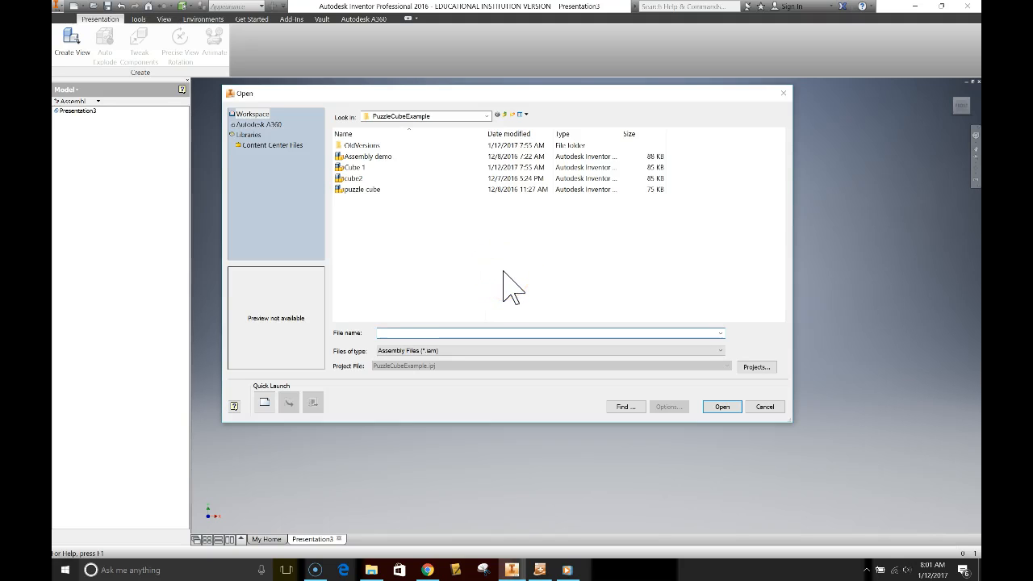
pyautogui.doubleClick(371, 167)
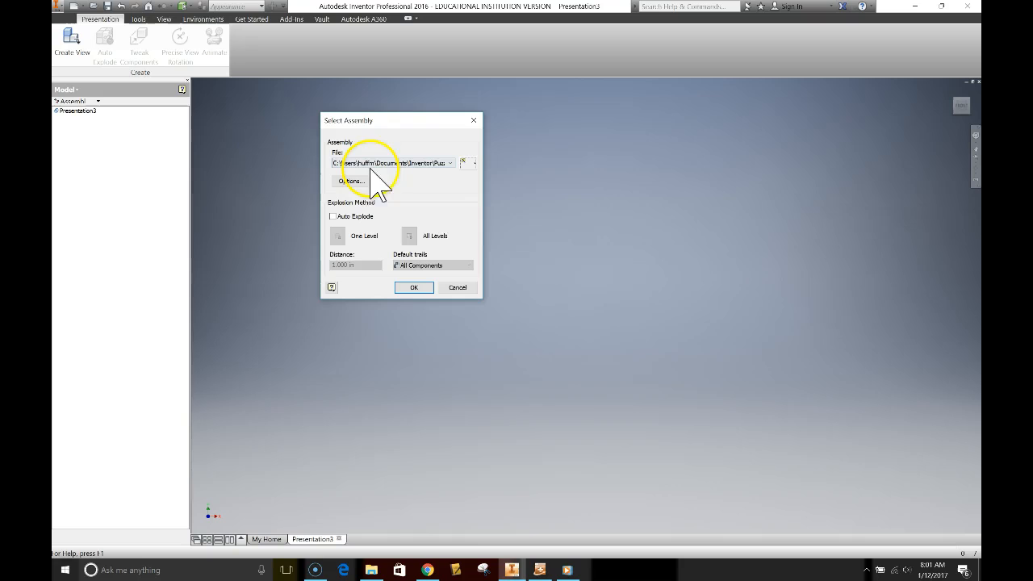
pyautogui.click(415, 287)
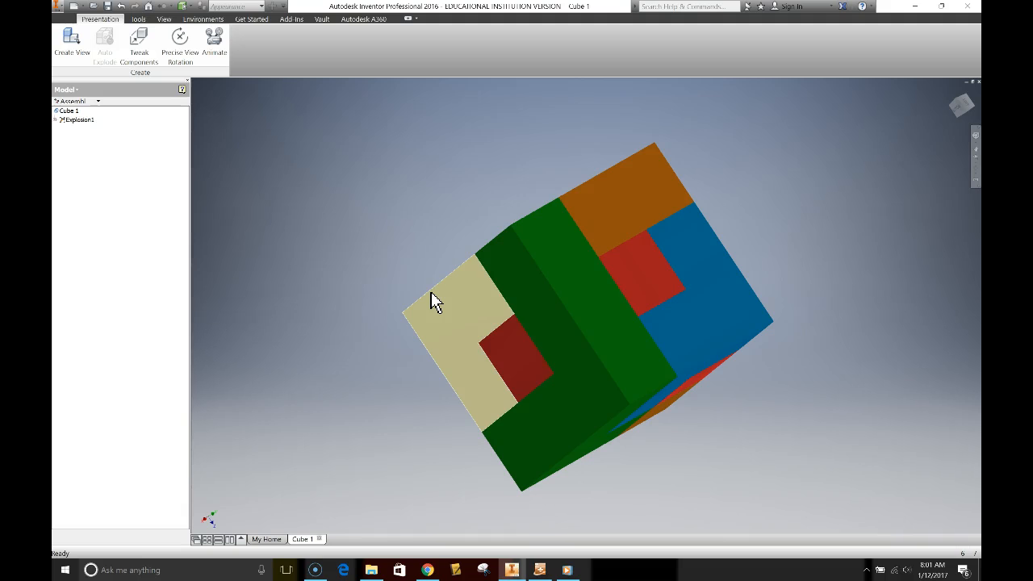
# Show the cube isometrically and tweak the green piece about 2.854 in straight out of its front face
pyautogui.click(953, 92)
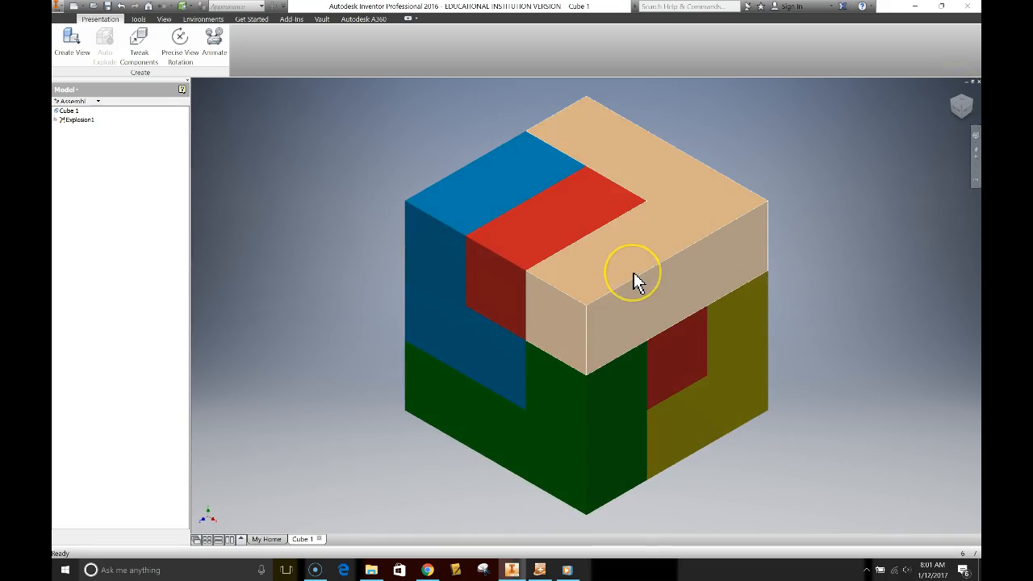
pyautogui.scroll(1, 634, 282)
pyautogui.scroll(-5, 635, 281)
pyautogui.scroll(-2, 636, 282)
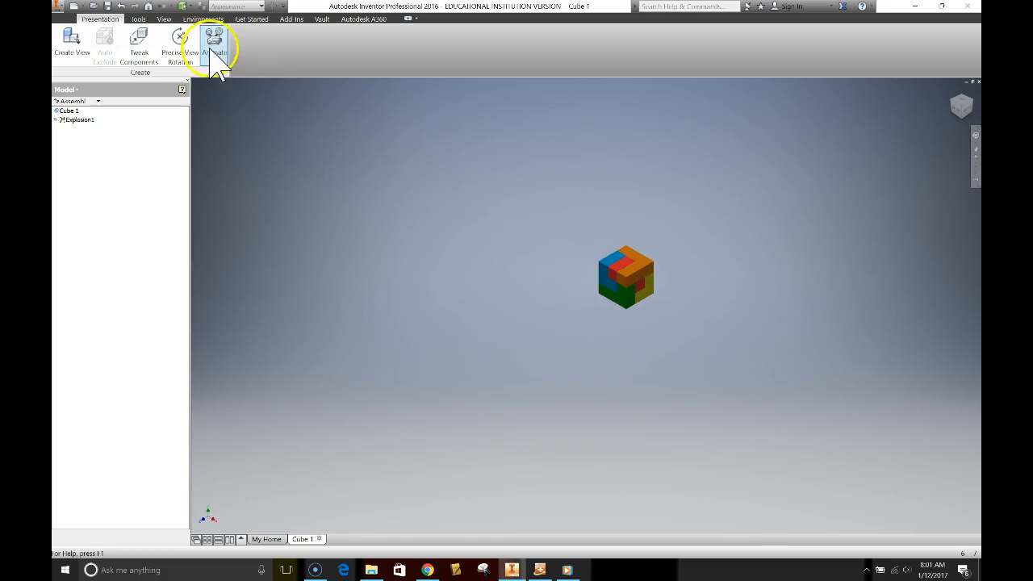
pyautogui.click(139, 39)
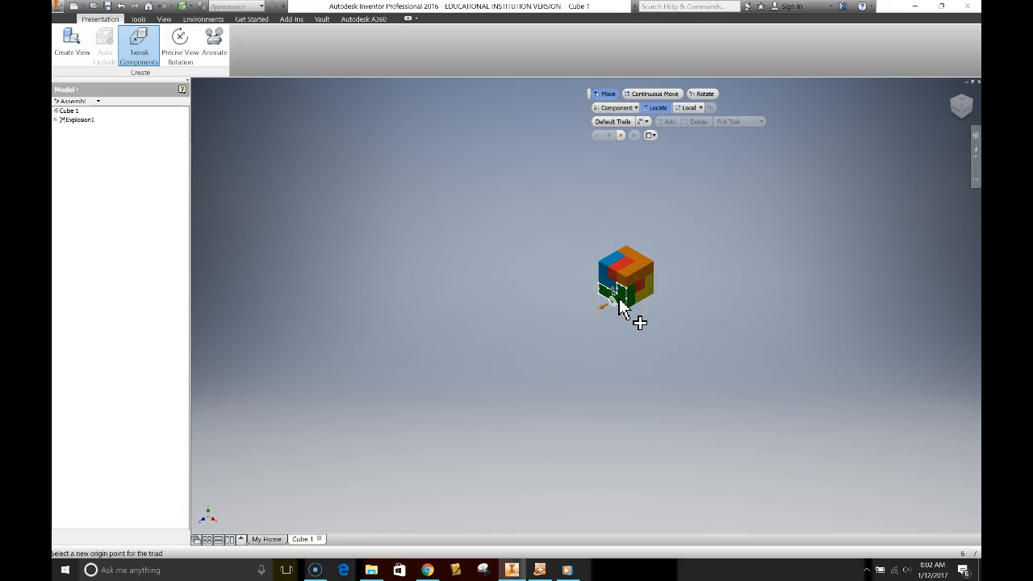
pyautogui.scroll(5, 623, 309)
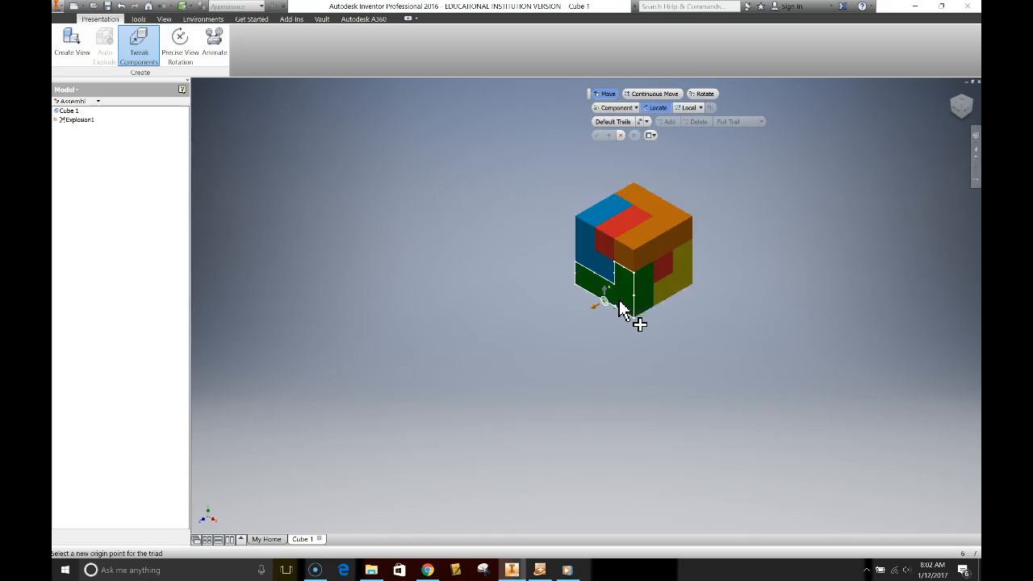
pyautogui.click(611, 305)
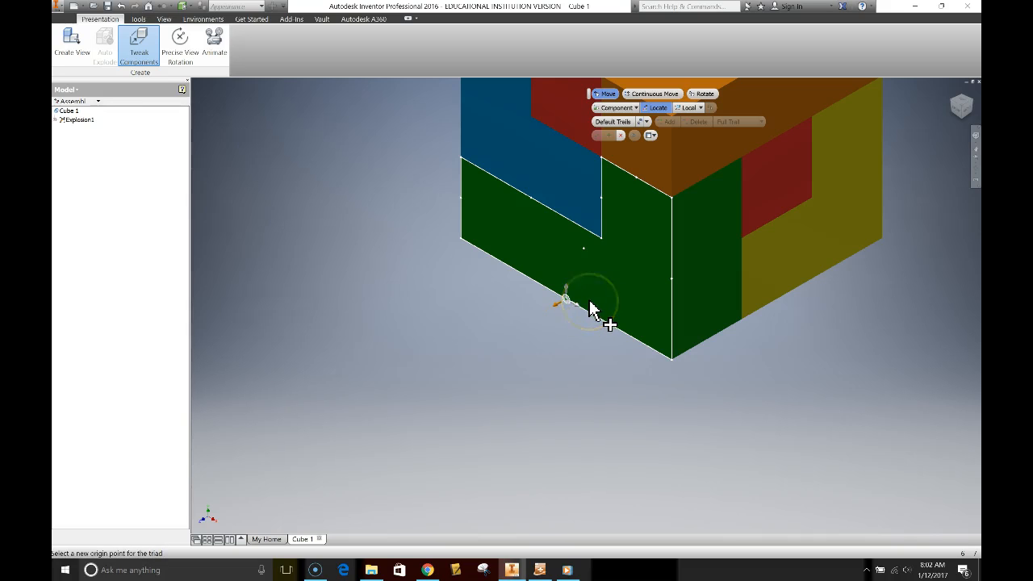
pyautogui.click(590, 307)
pyautogui.click(560, 274)
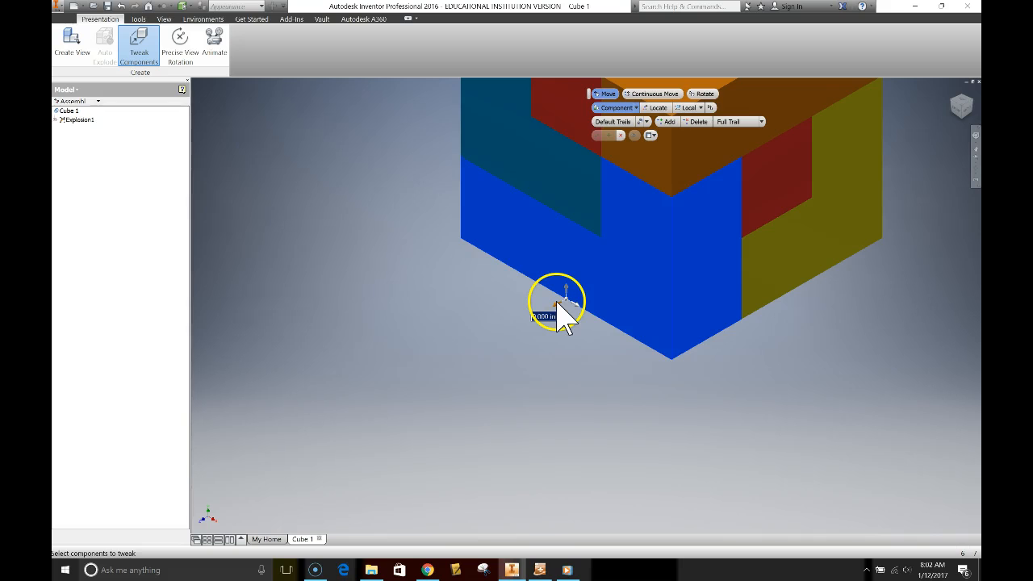
pyautogui.moveTo(565, 312); pyautogui.dragTo(291, 462)
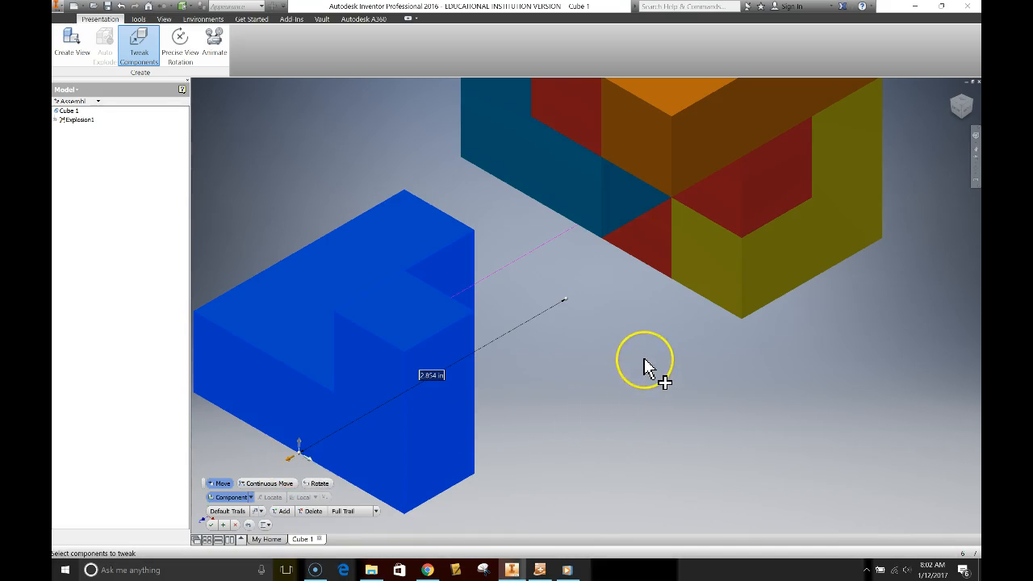
pyautogui.scroll(-4, 650, 368)
pyautogui.click(671, 369)
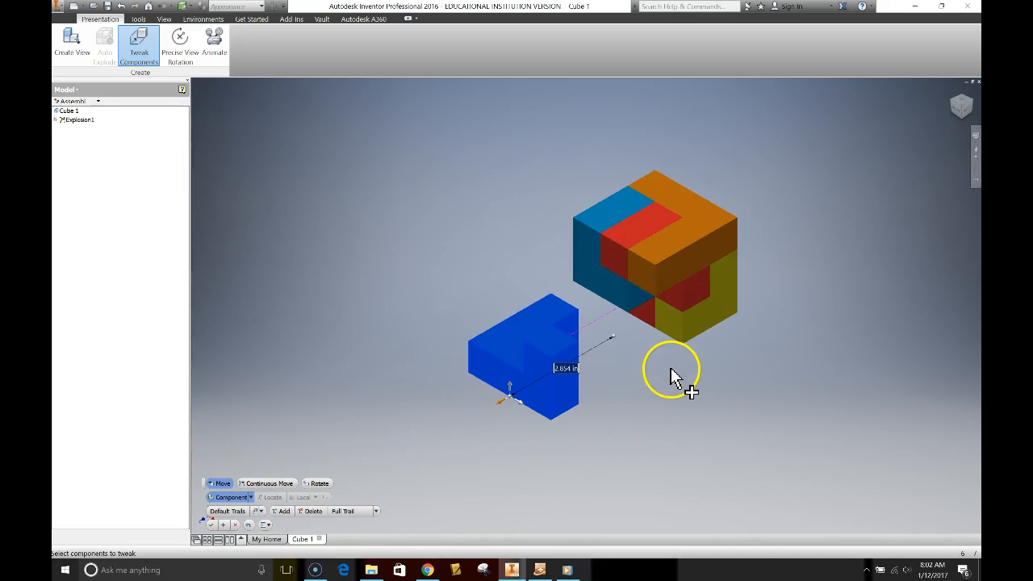
pyautogui.click(212, 526)
pyautogui.click(390, 292)
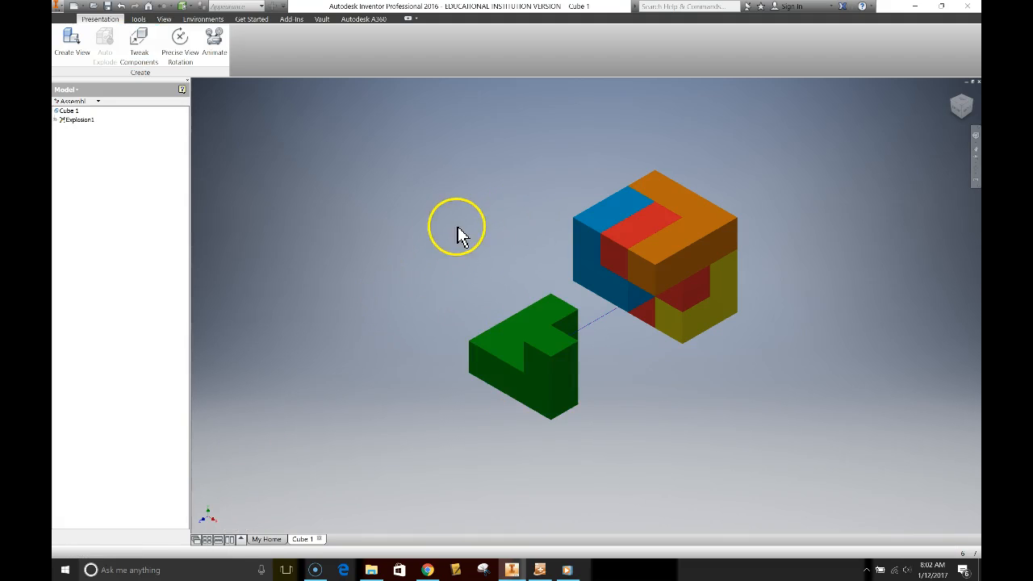
# Tweak the orange piece about 3.209 in out of the cube, in the direction opposite to the green piece
pyautogui.click(706, 222)
pyautogui.rightClick(705, 225)
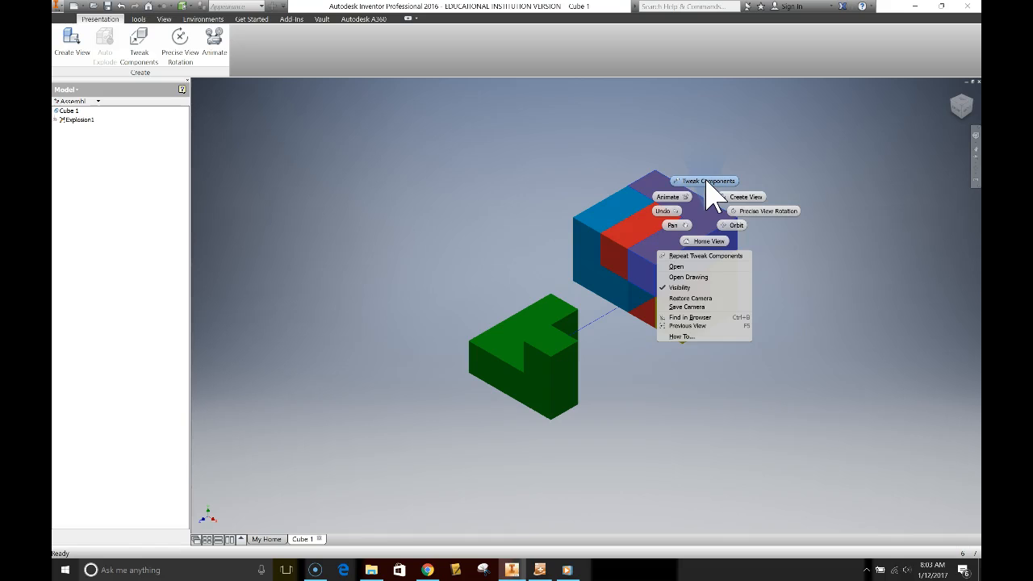
pyautogui.click(706, 186)
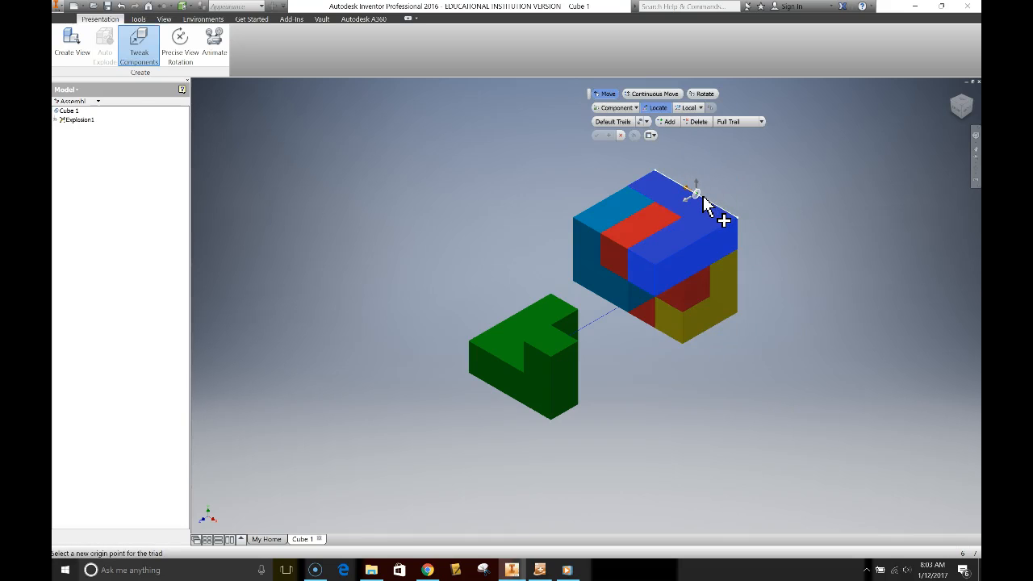
pyautogui.click(703, 205)
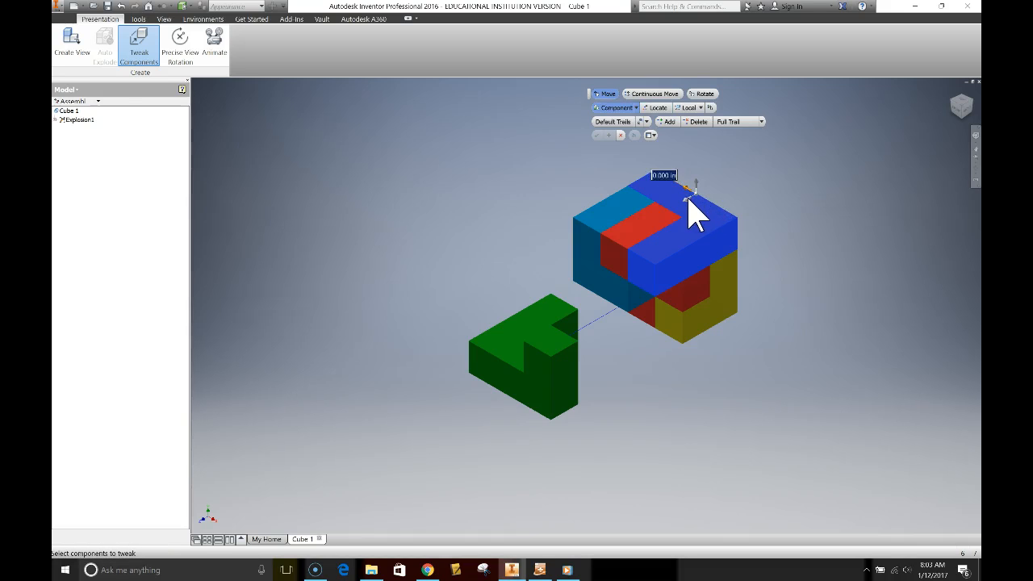
pyautogui.moveTo(688, 203); pyautogui.dragTo(797, 119)
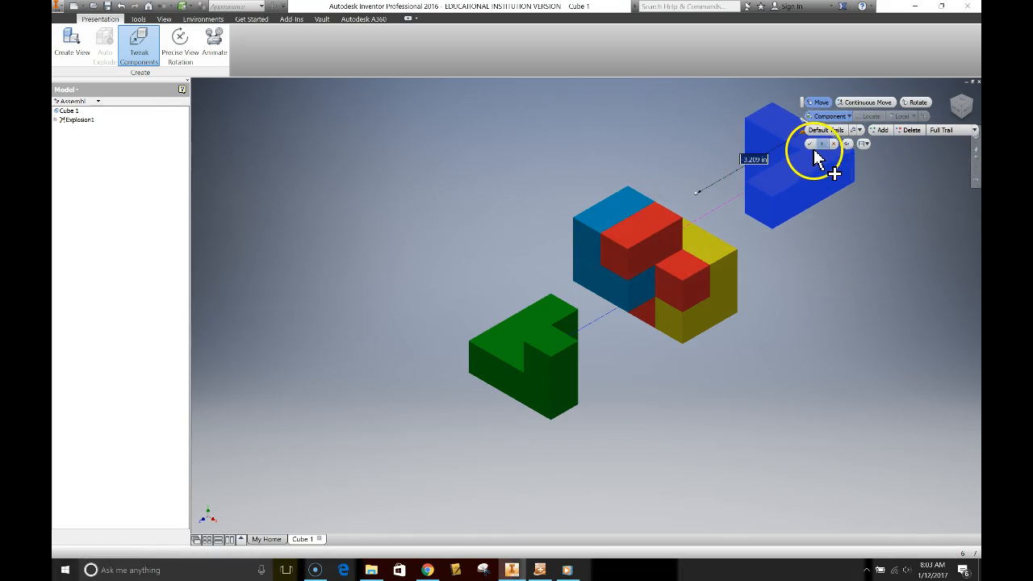
pyautogui.click(808, 145)
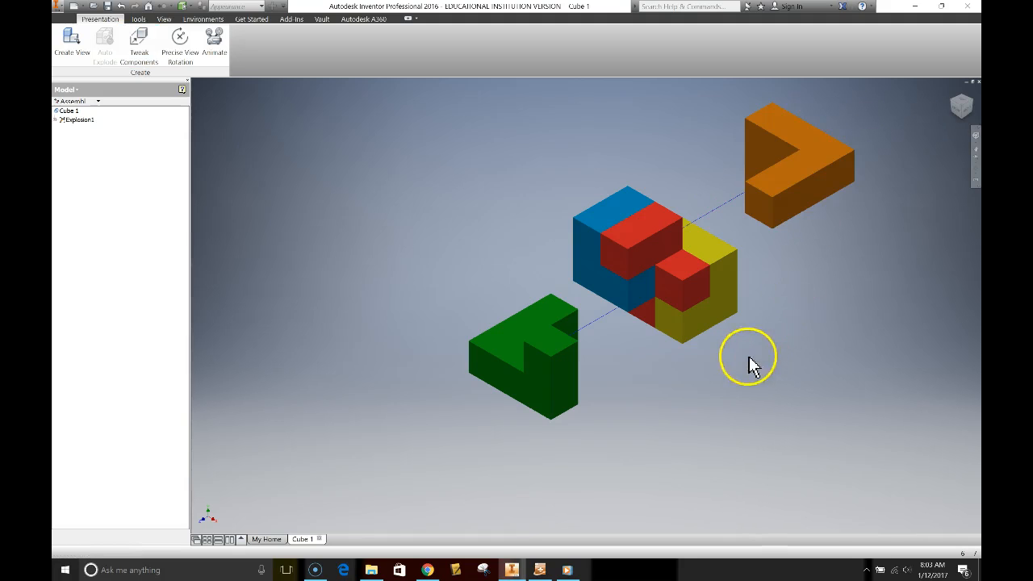
# Tweak the yellow piece about 2.717 in straight down from the cube
pyautogui.rightClick(720, 317)
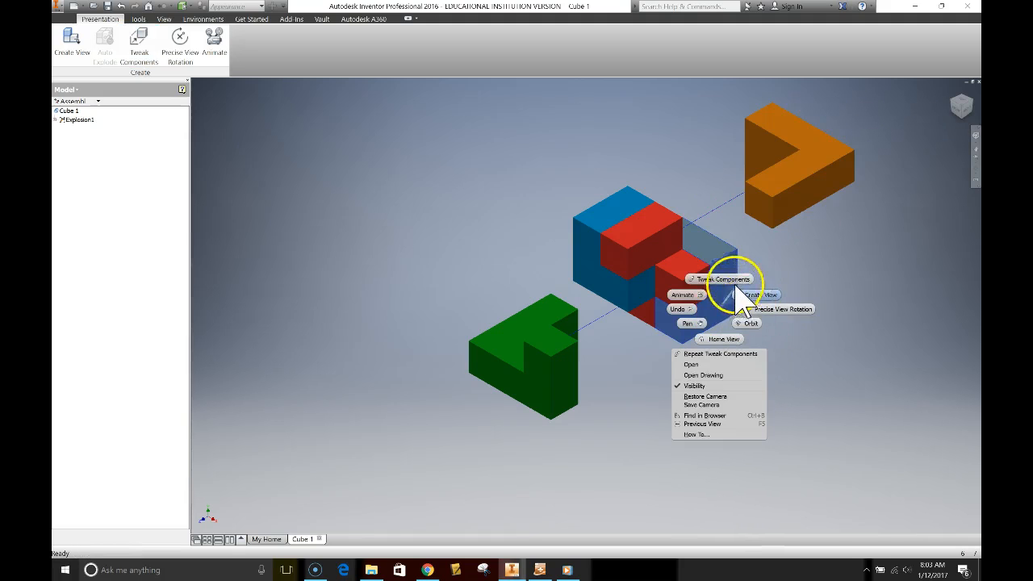
pyautogui.click(719, 278)
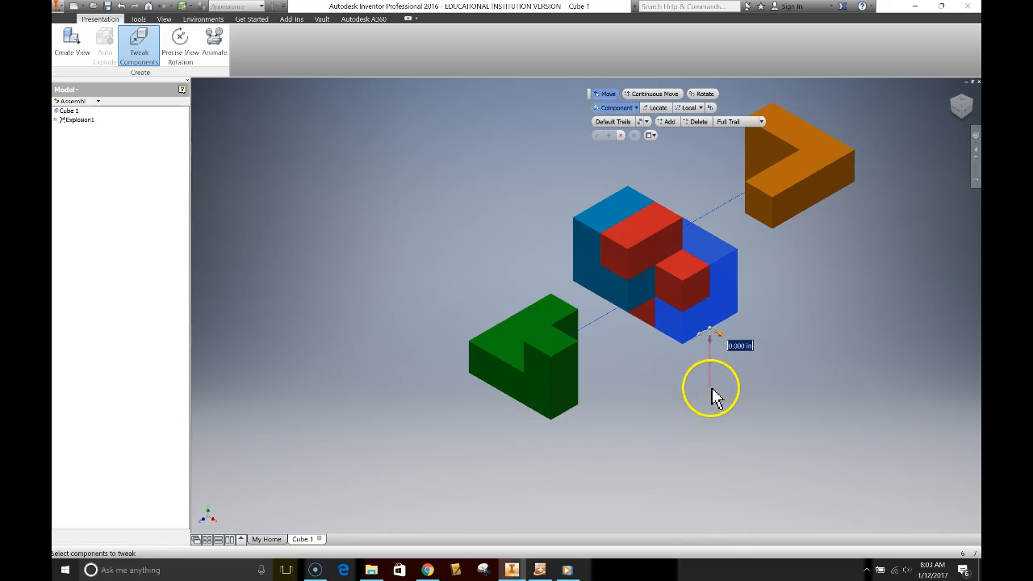
pyautogui.moveTo(709, 350); pyautogui.dragTo(710, 449)
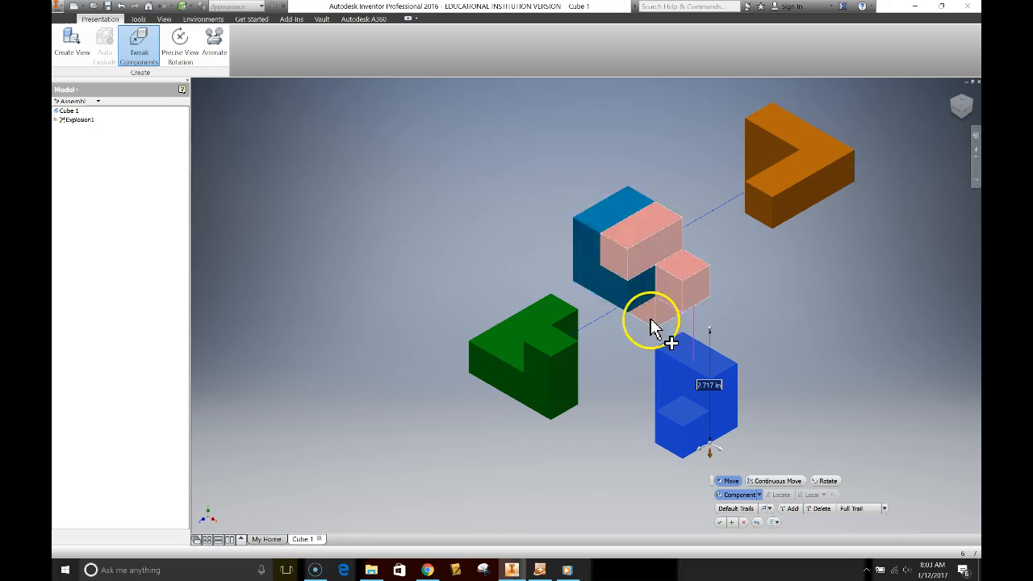
pyautogui.rightClick(587, 246)
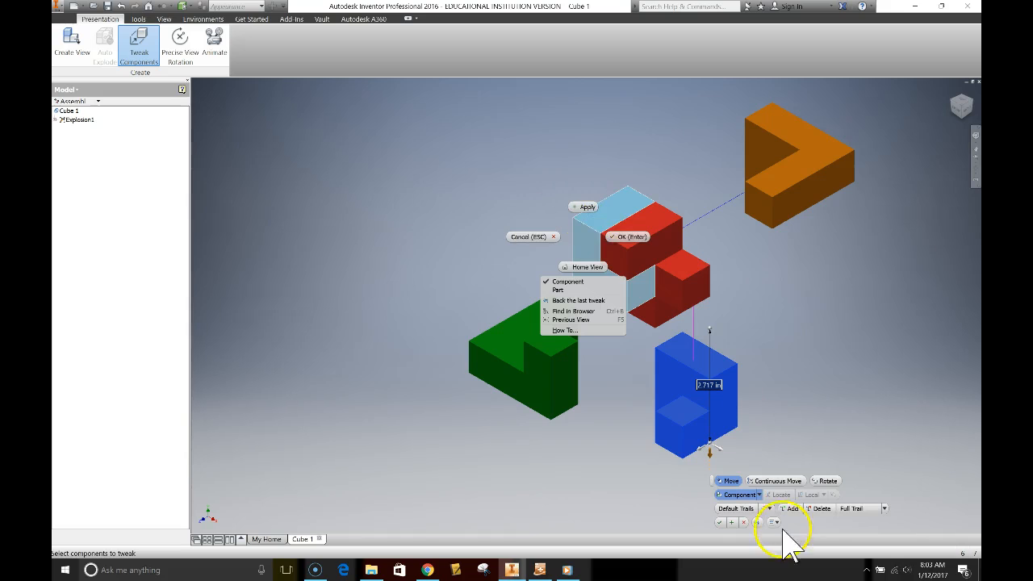
pyautogui.click(587, 206)
pyautogui.click(613, 236)
pyautogui.click(593, 263)
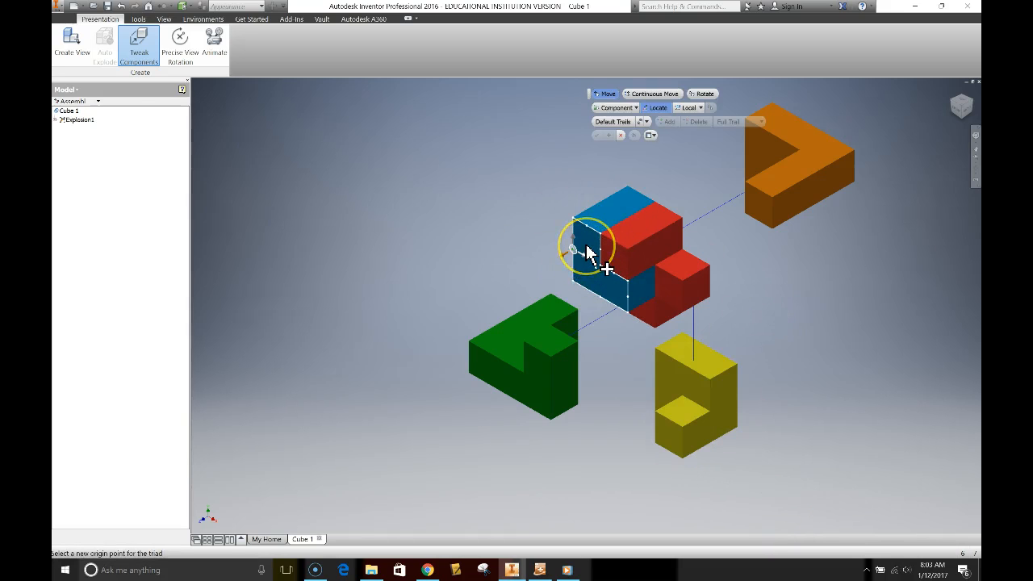
pyautogui.rightClick(586, 246)
pyautogui.click(496, 169)
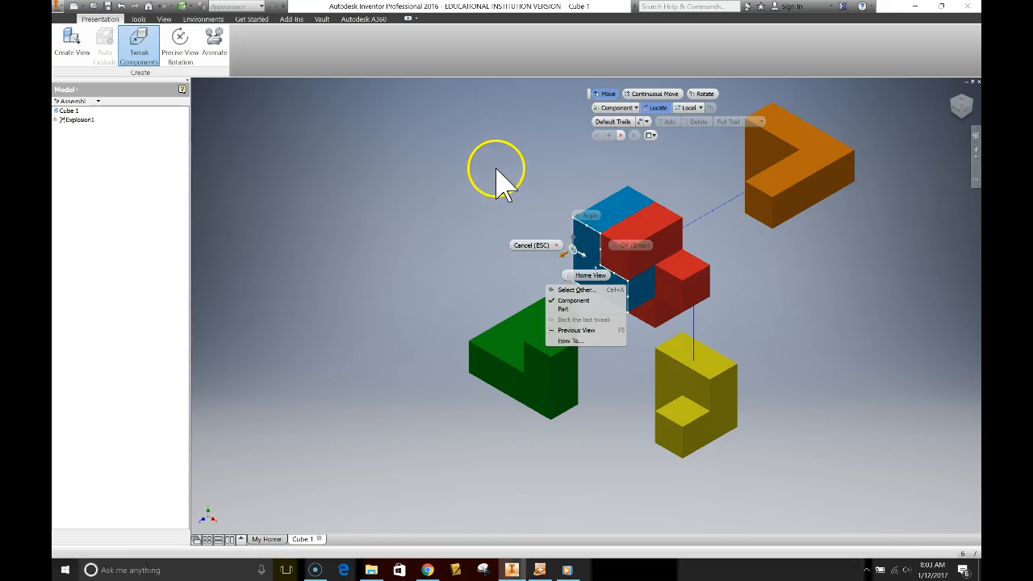
pyautogui.click(558, 190)
pyautogui.click(641, 161)
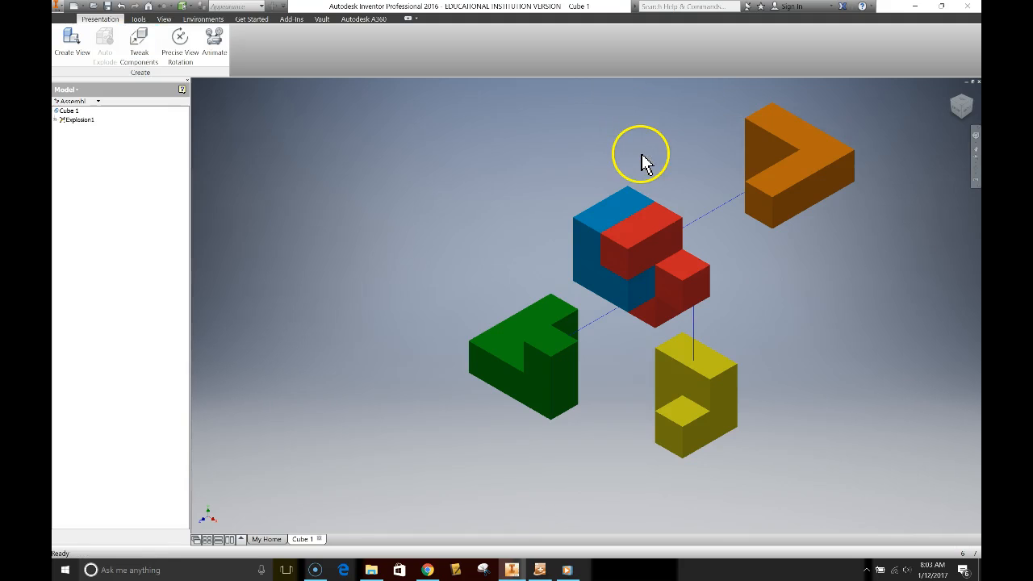
# Tweak the light blue piece about 2.461 in sideways, away from the red piece
pyautogui.rightClick(588, 211)
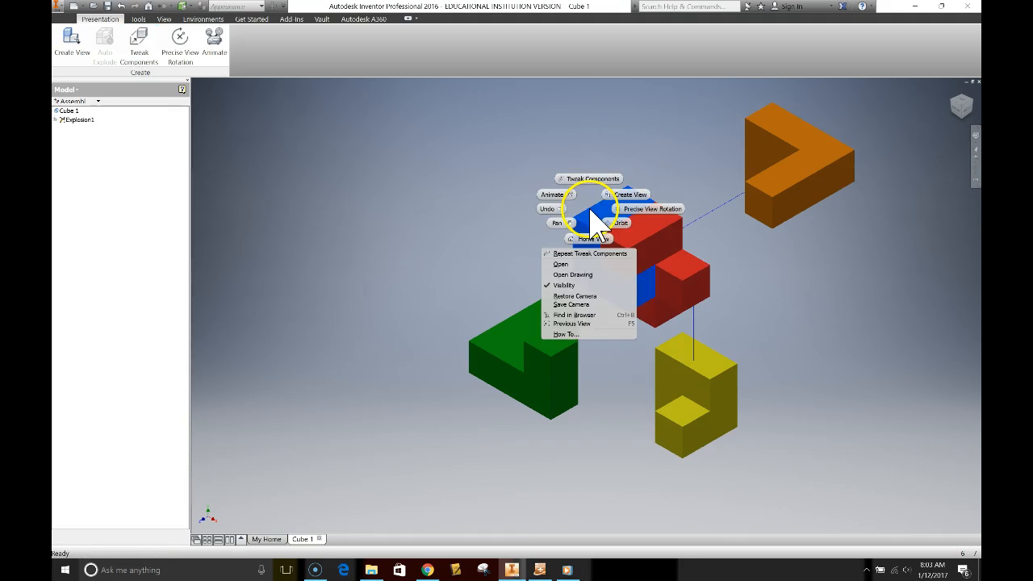
pyautogui.click(593, 178)
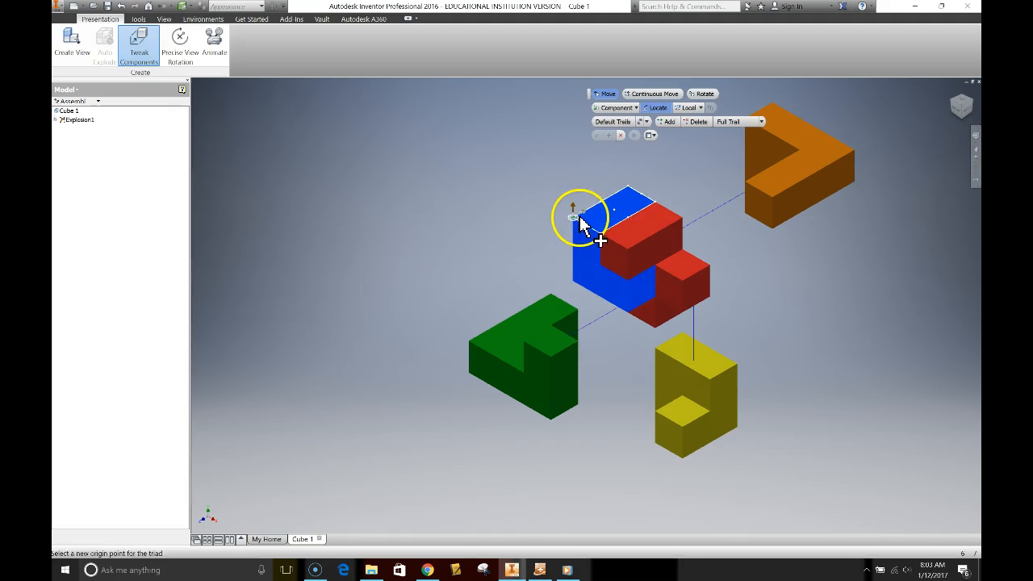
pyautogui.click(581, 217)
pyautogui.moveTo(585, 223); pyautogui.dragTo(481, 185)
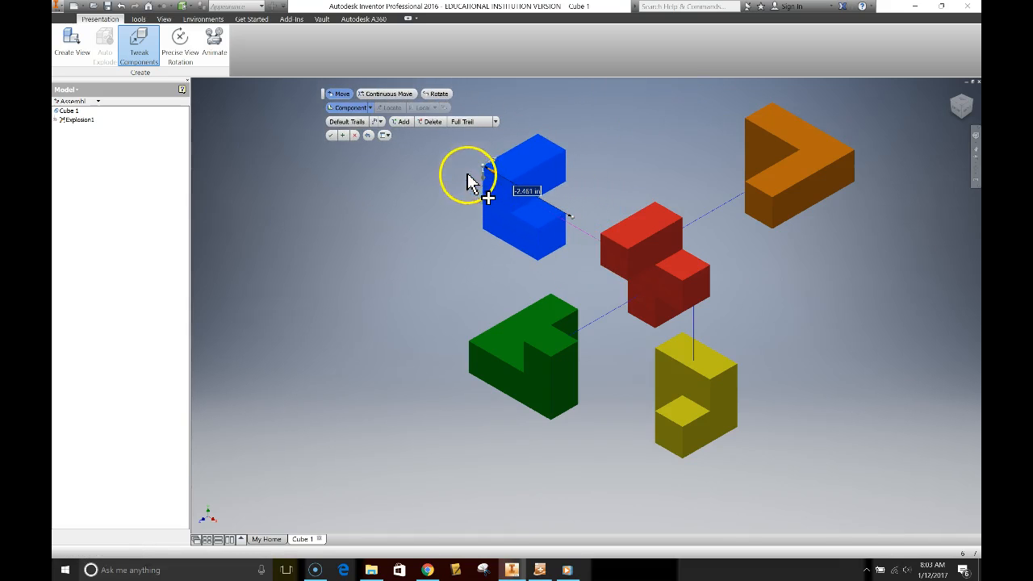
pyautogui.click(340, 135)
# Save the presentation as "2) EXPLODED VIEW" in the PuzzleCubeExample folder
pyautogui.click(391, 283)
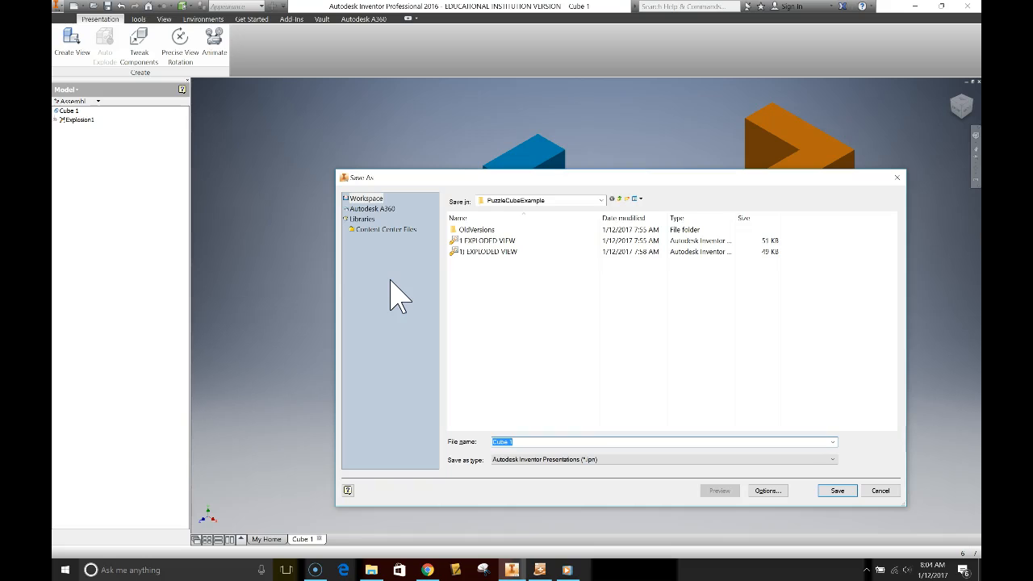
pyautogui.write('2')
pyautogui.write(') EXPLODE VIE')
pyautogui.write('D')
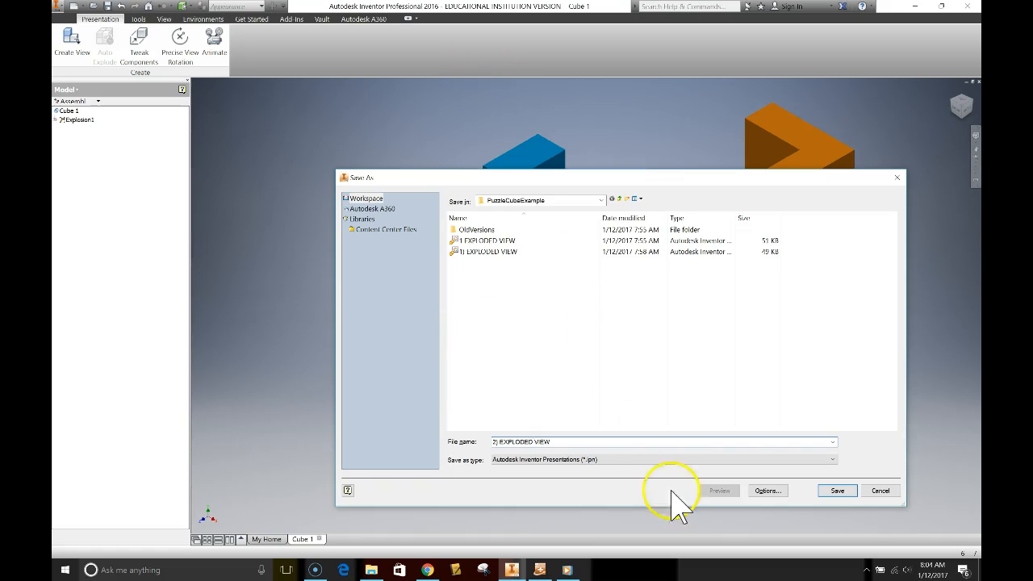
pyautogui.click(835, 492)
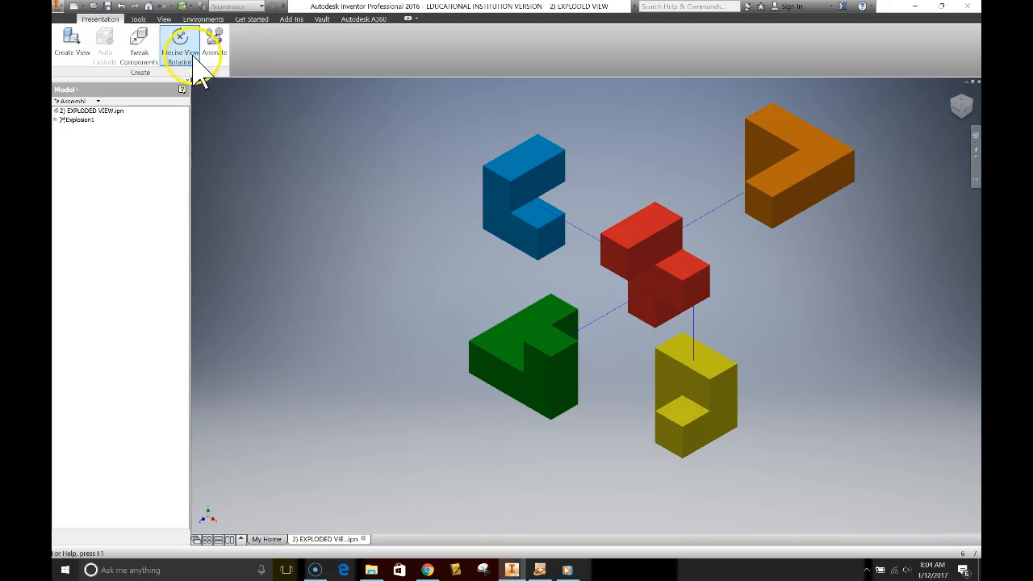
# Play the explosion animation in reverse with interval 25 and 1 repetition, and close the animation settings
pyautogui.click(215, 48)
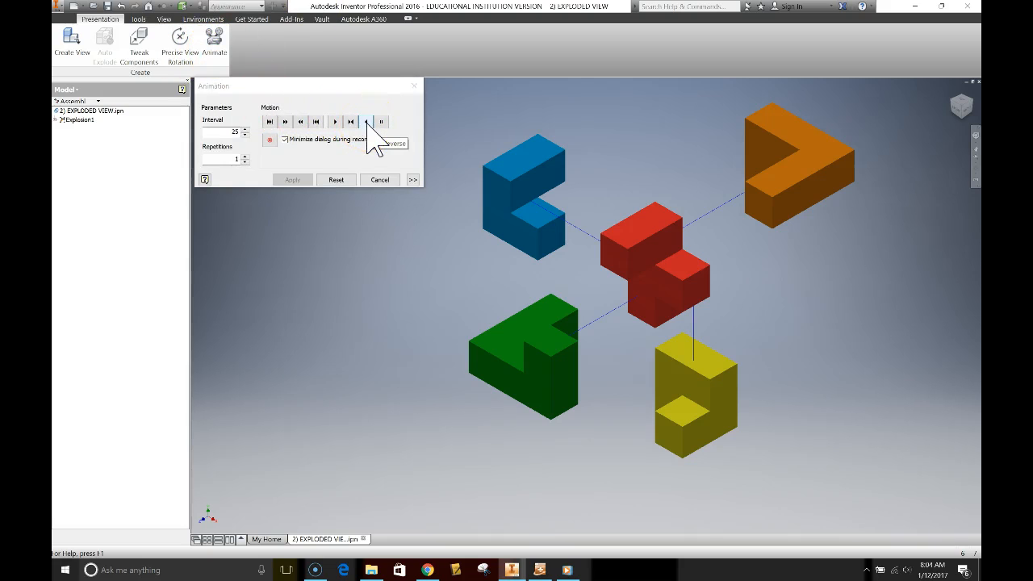
pyautogui.click(367, 122)
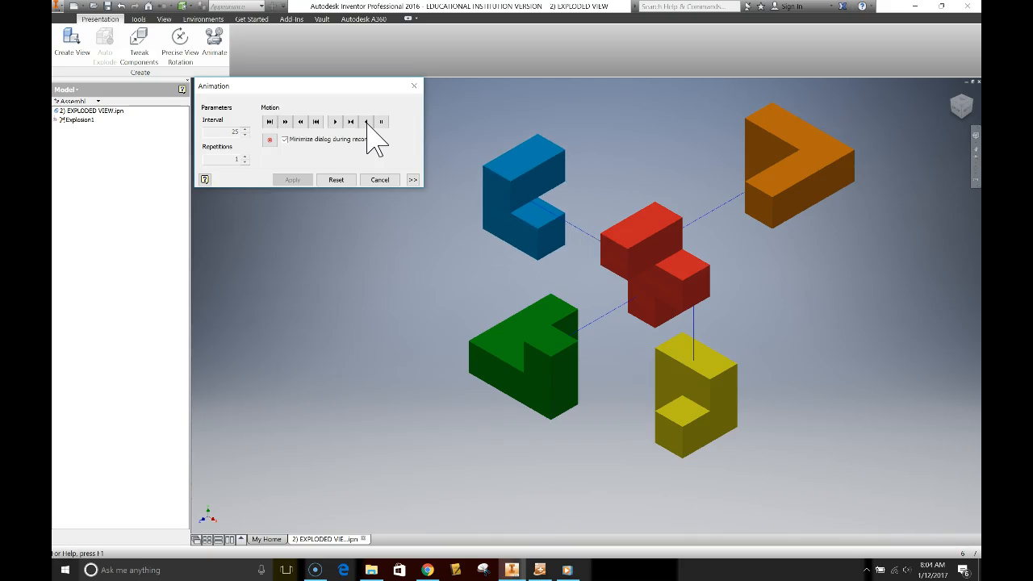
pyautogui.click(414, 85)
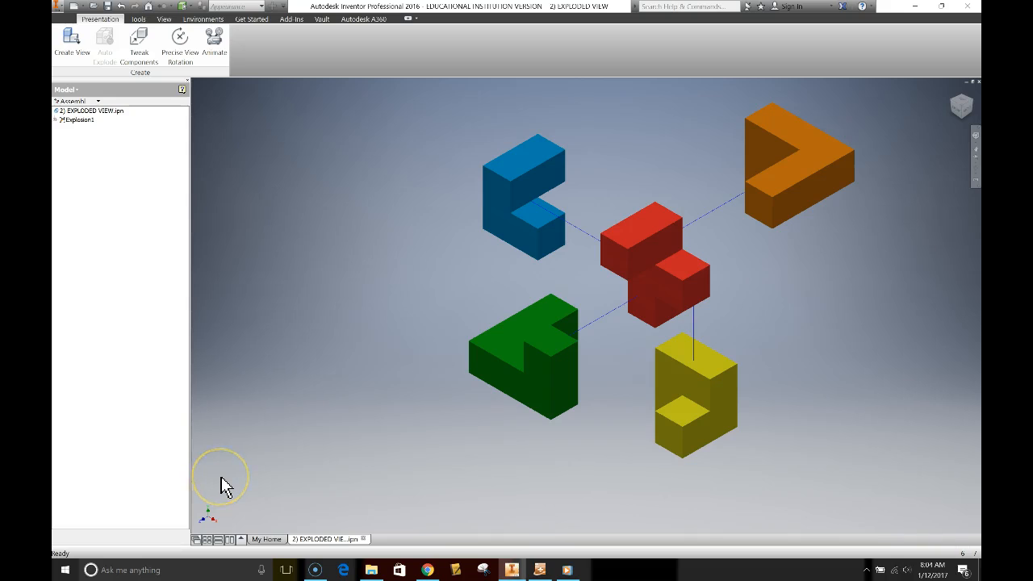